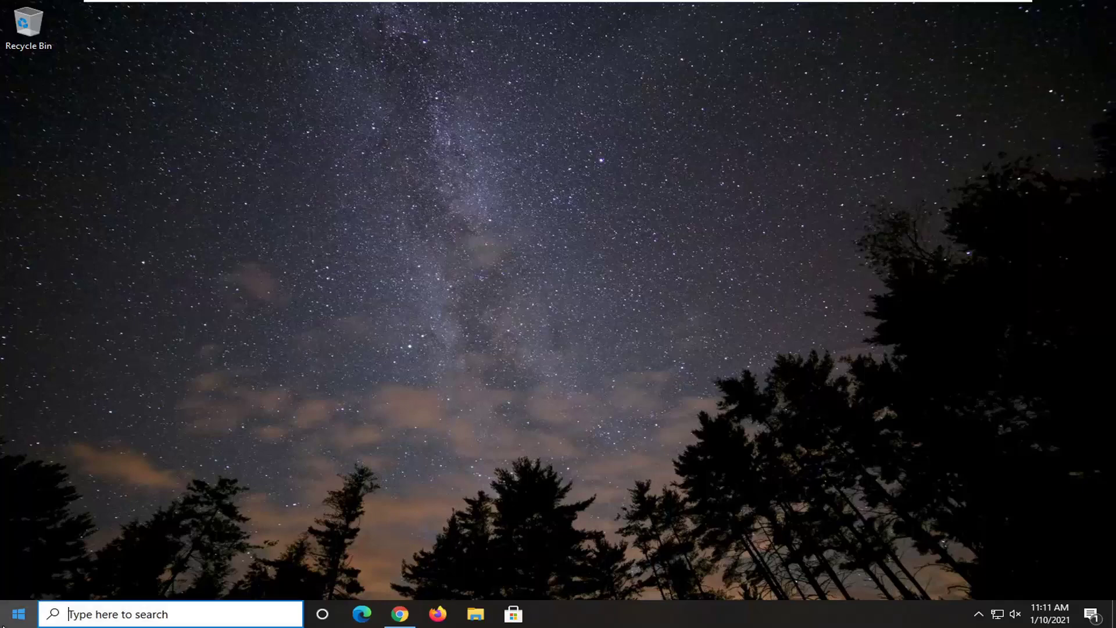
Search the Start menu for 'device manager' and launch Device Manager from the results.
click(3, 624)
text(d)
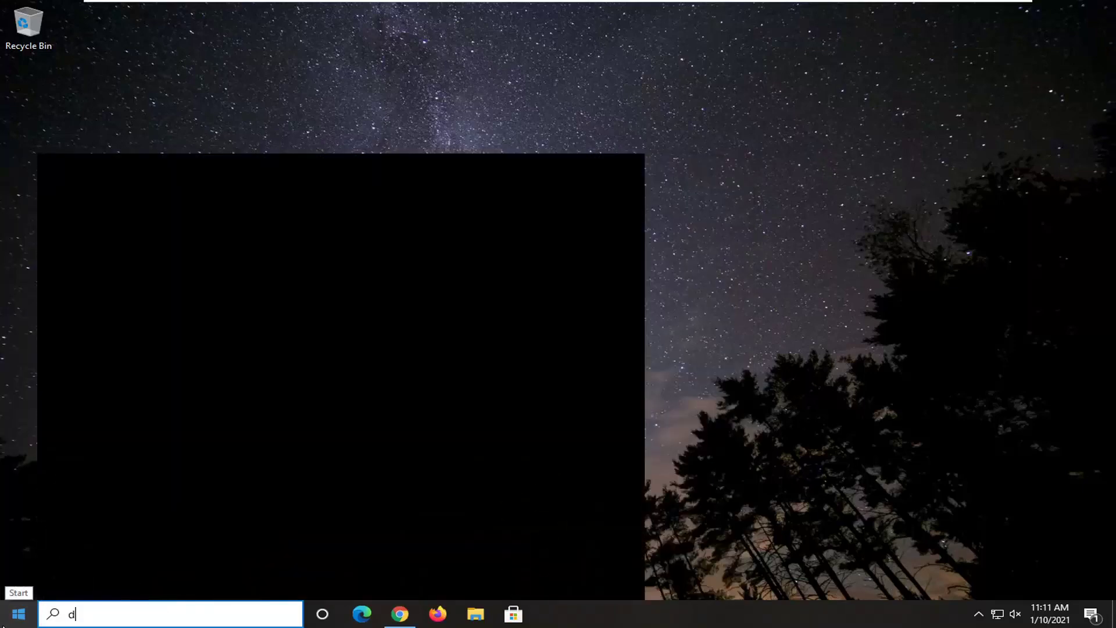
text(evice manager)
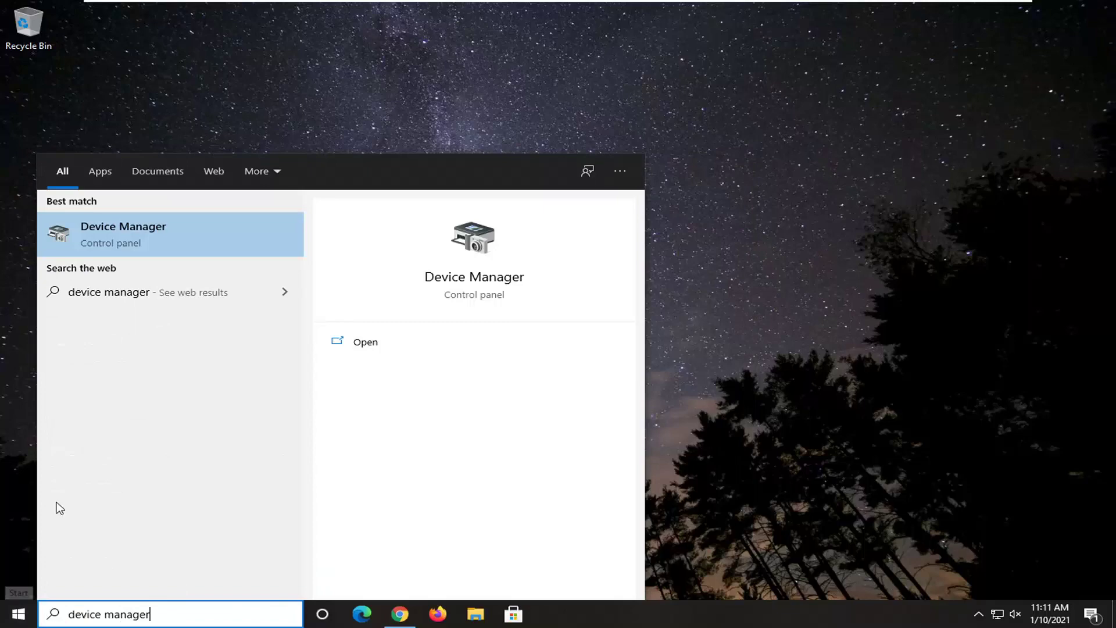
click(124, 232)
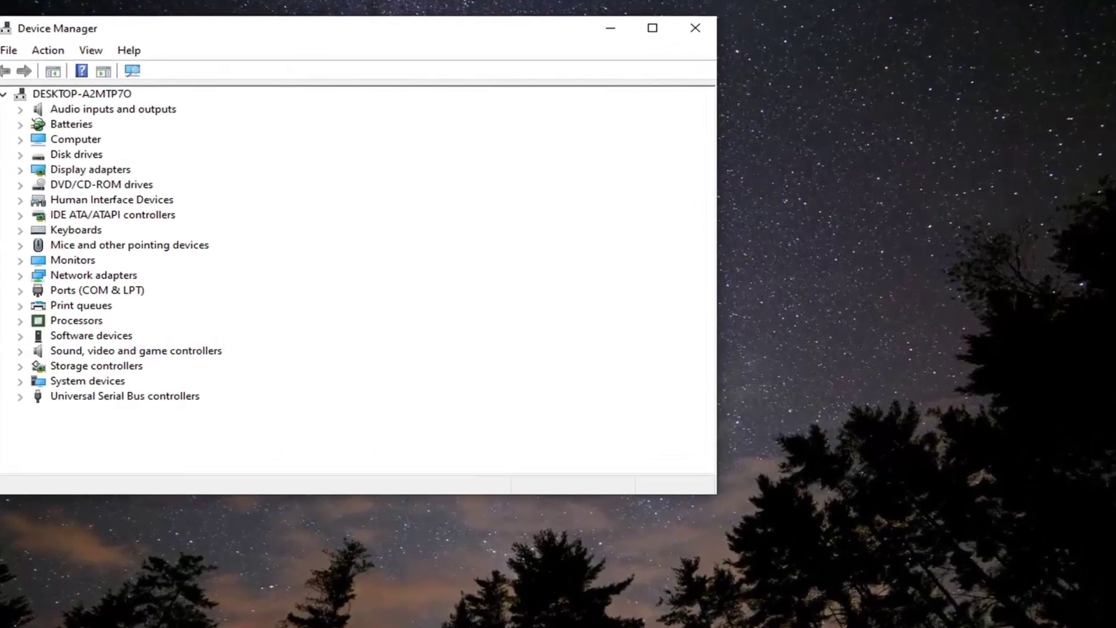
Centre the window, expand Display adapters and bring up the VMware SVGA 3D adapter's context menu.
drag(448, 34, 672, 75)
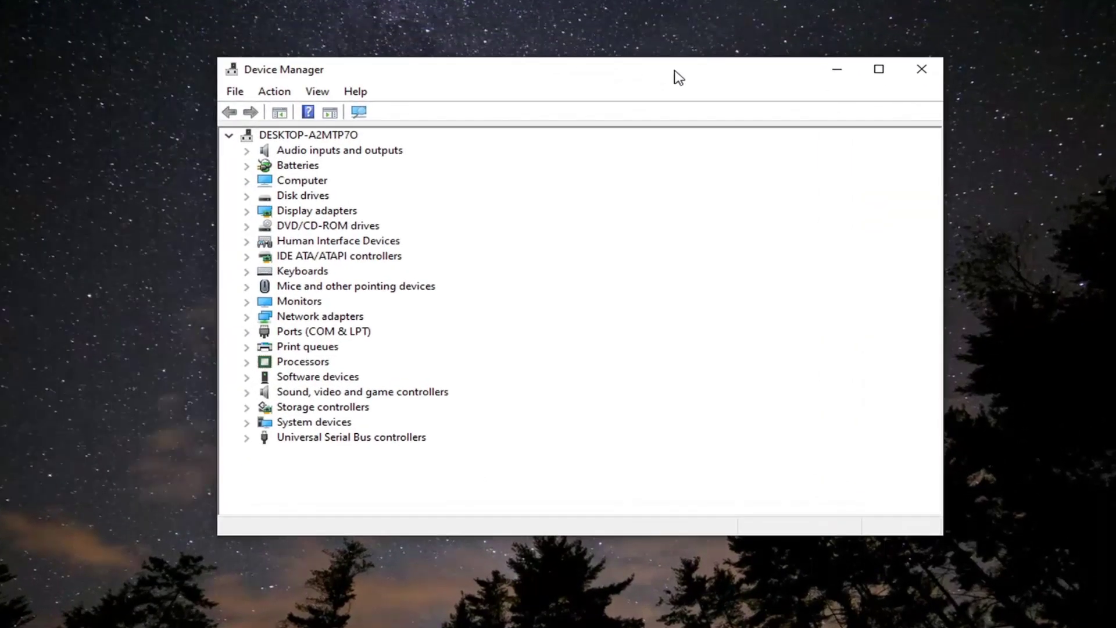
double_click(294, 212)
right_click(294, 211)
key(Escape)
click(316, 227)
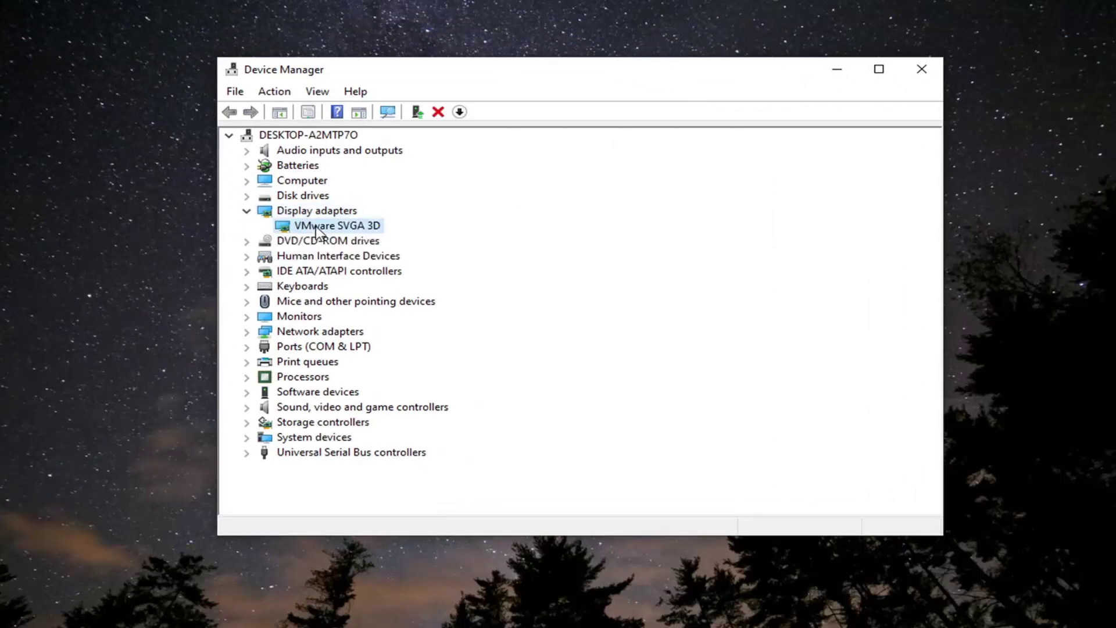
right_click(318, 226)
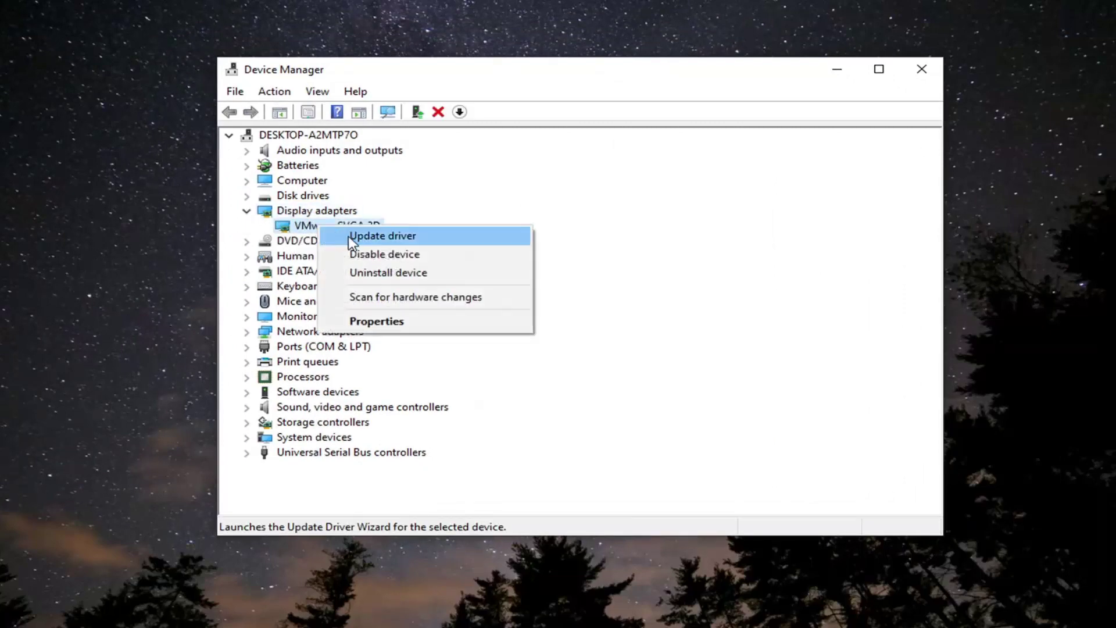
Reinstall the VMware SVGA 3D display driver from the compatible drivers list, then close the wizard.
click(374, 239)
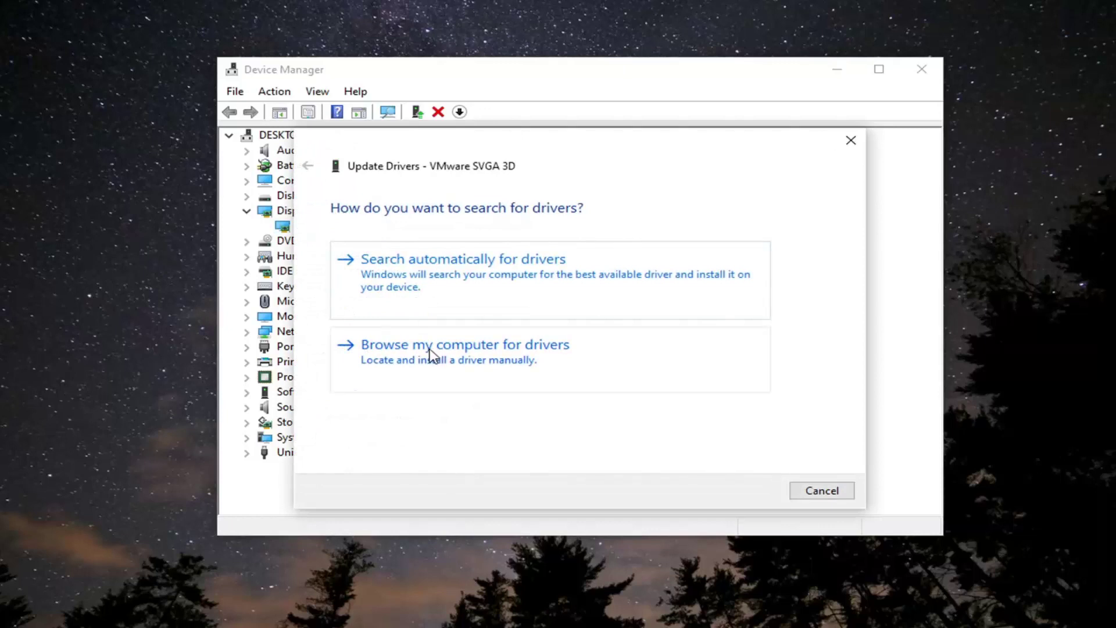
click(430, 356)
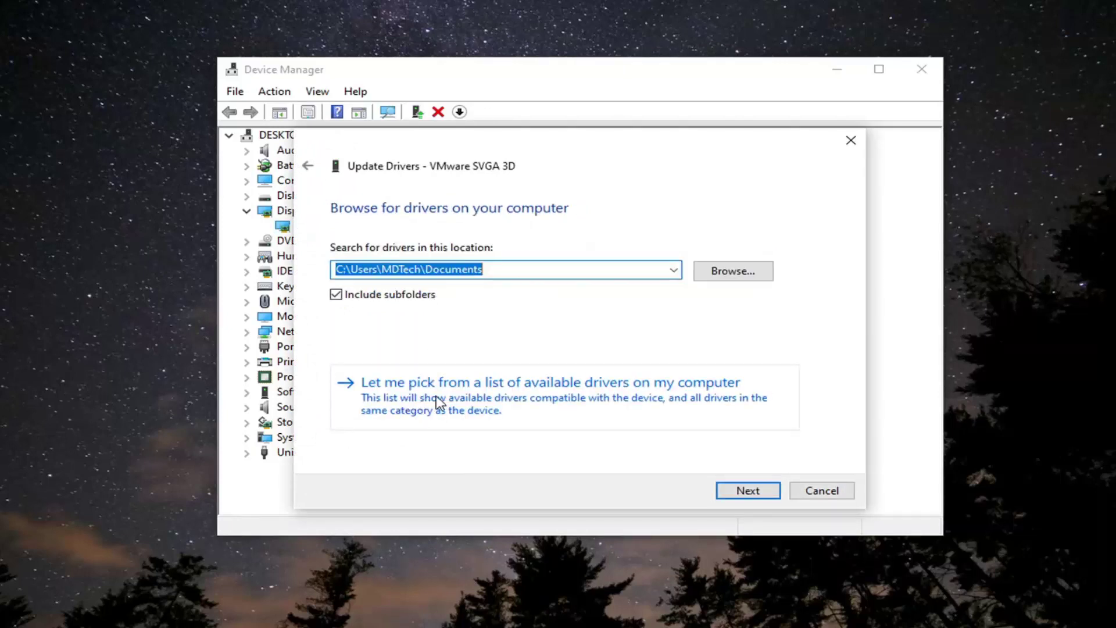
click(681, 397)
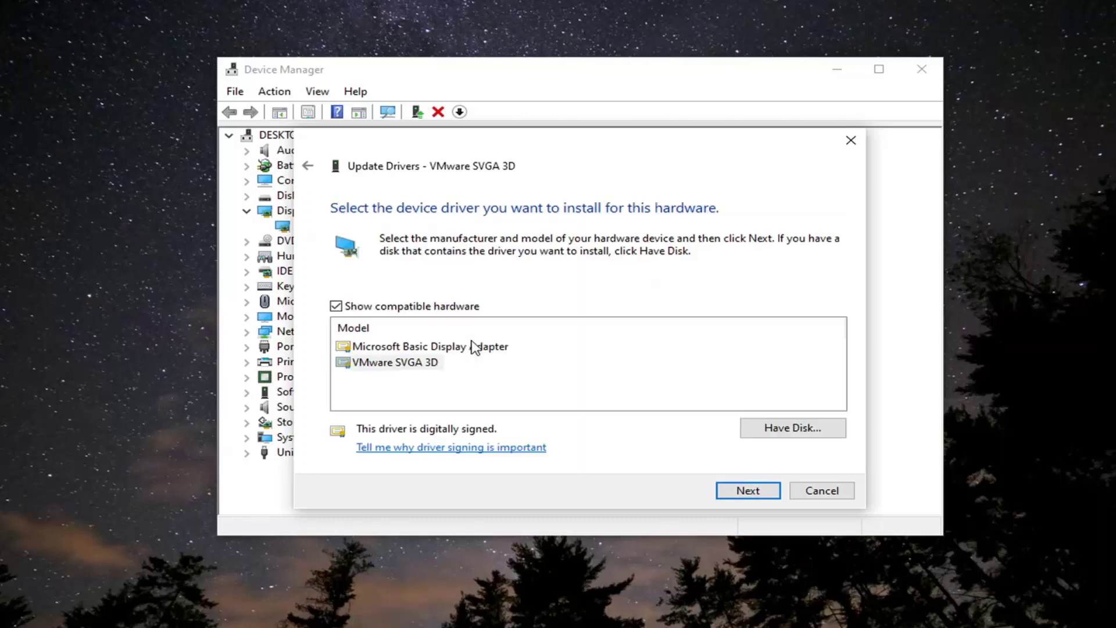
click(393, 364)
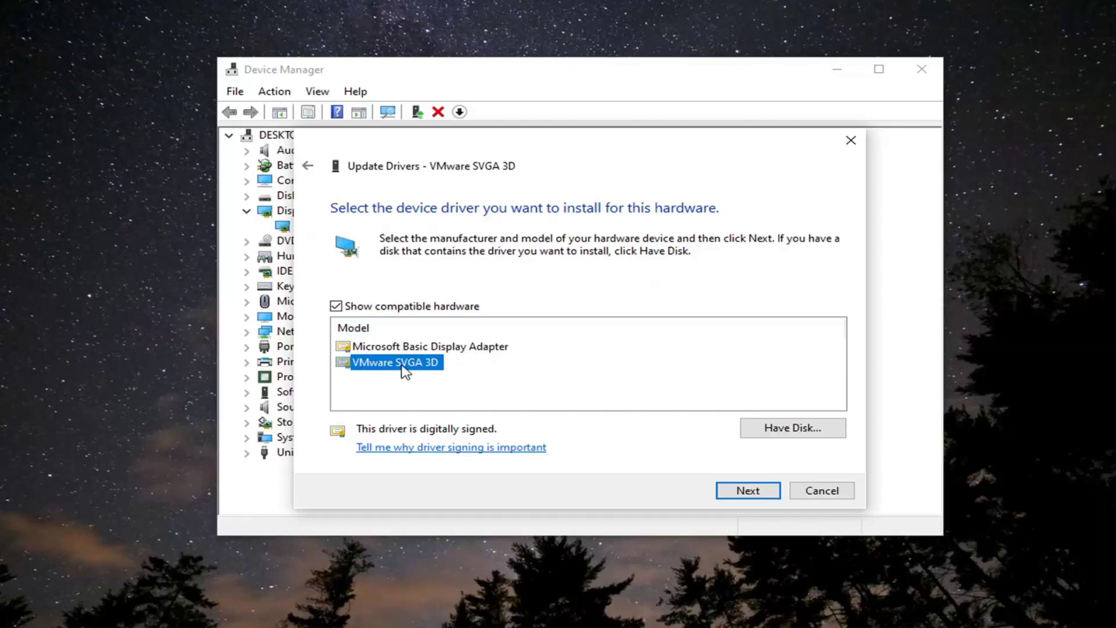
click(724, 491)
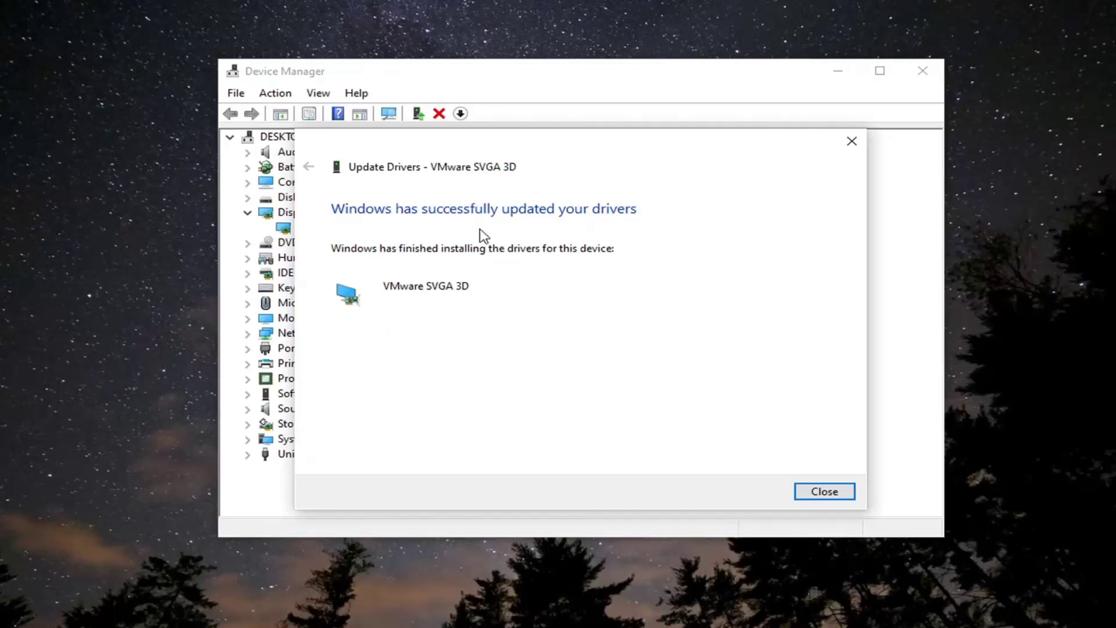
click(820, 492)
Under Sound, video and game controllers, reinstall the High Definition Audio Device driver, confirming the warning.
click(308, 410)
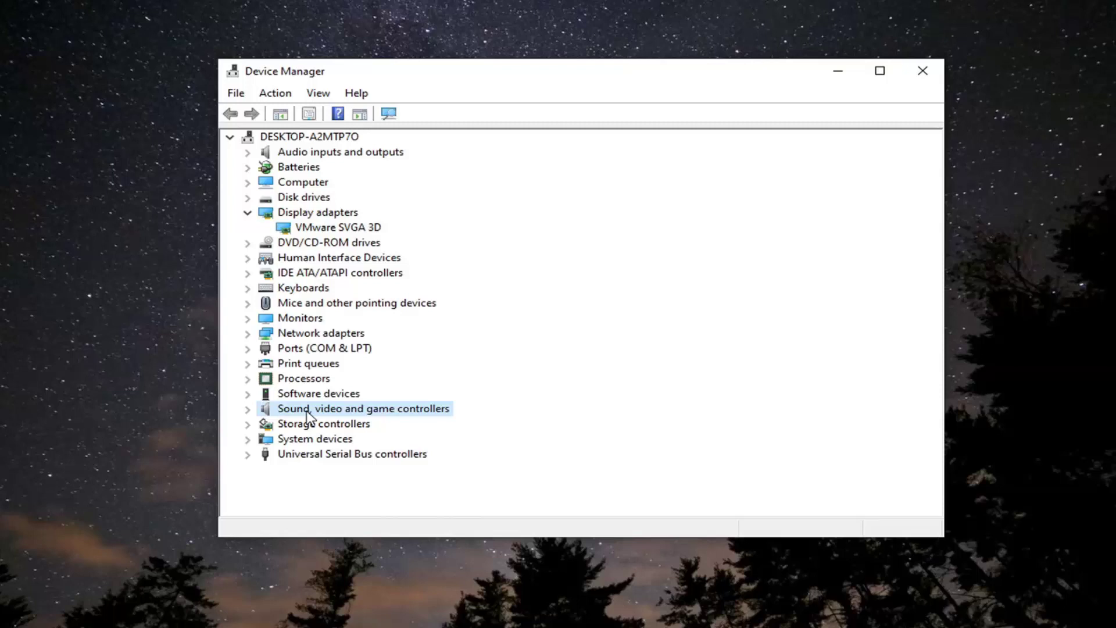
double_click(329, 410)
right_click(324, 424)
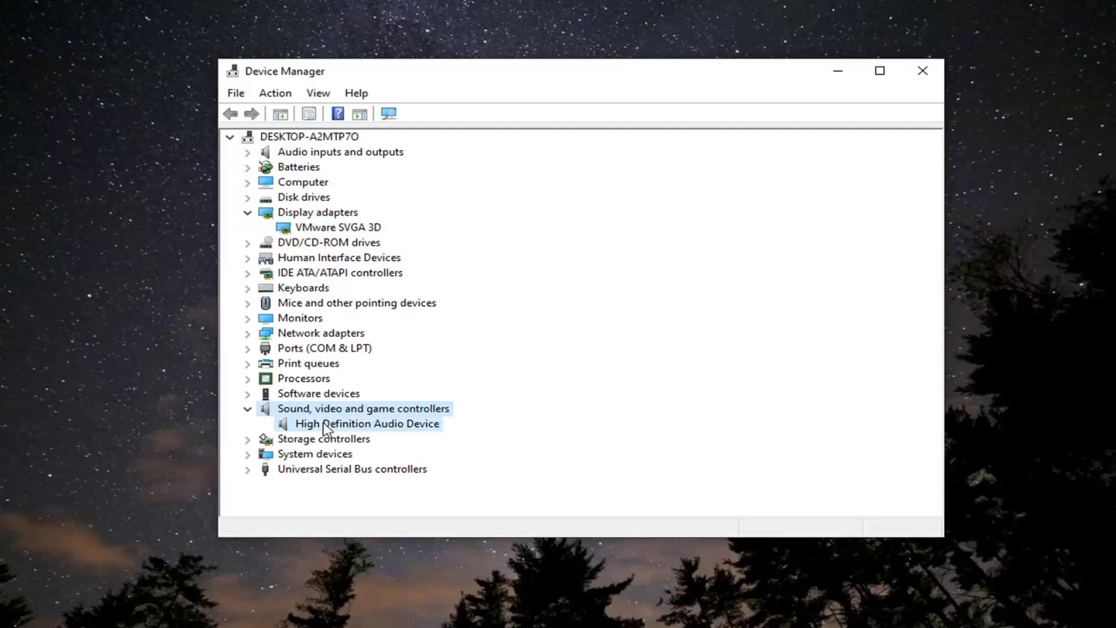
click(428, 441)
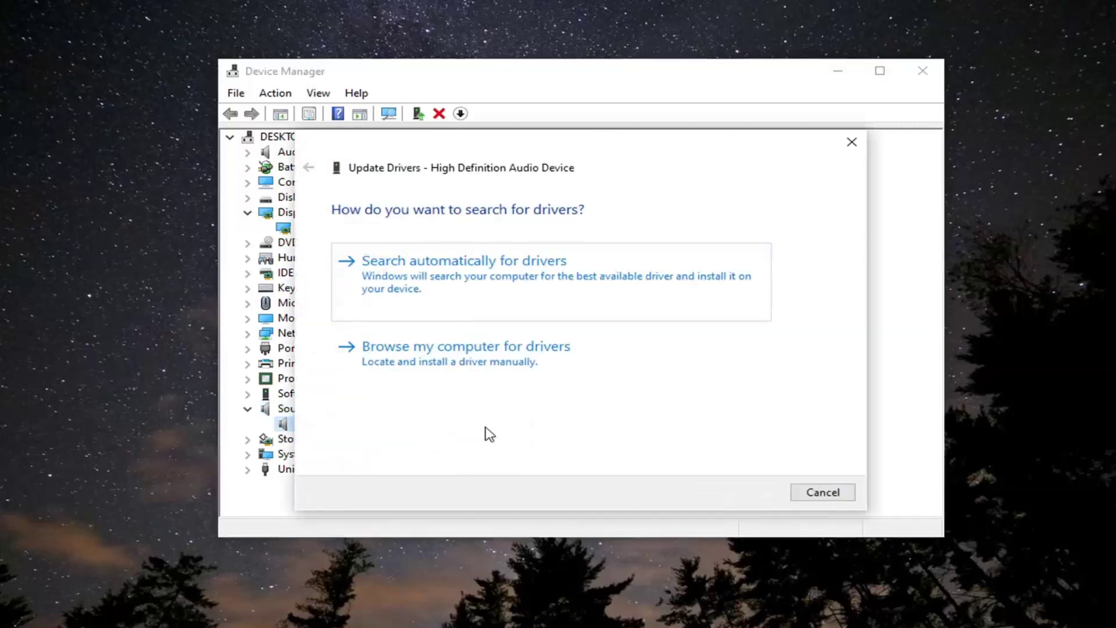
click(383, 361)
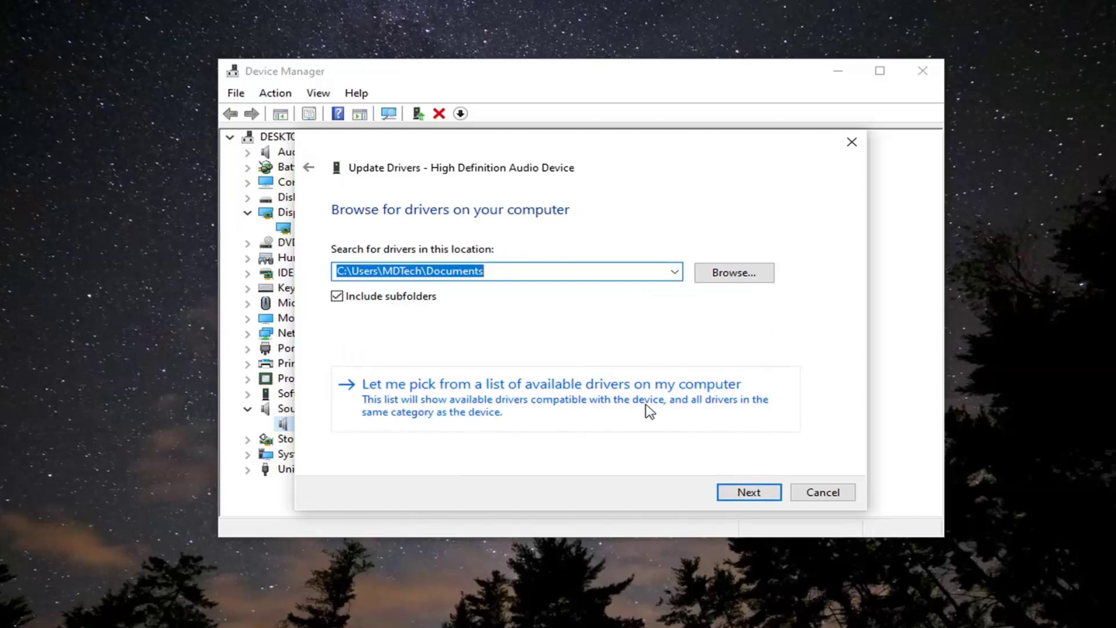
click(709, 404)
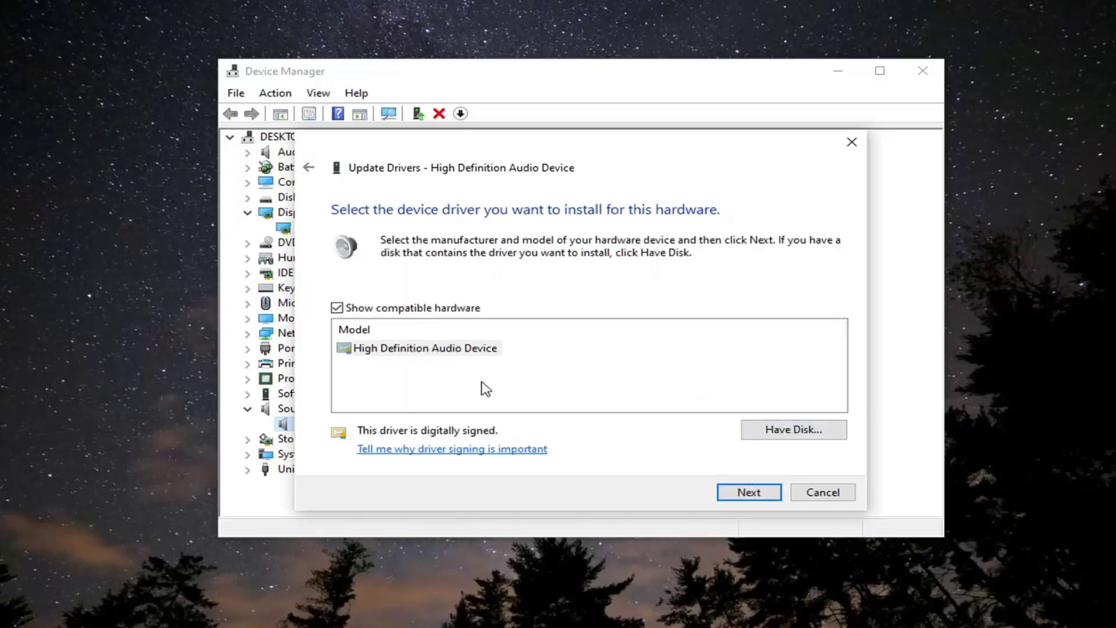
click(730, 484)
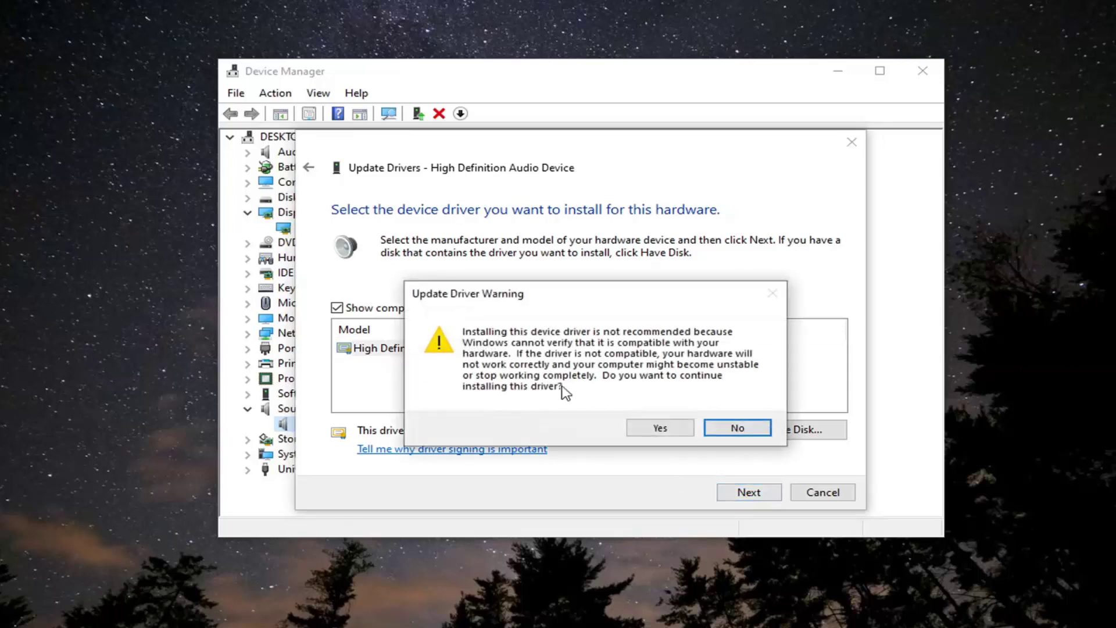
click(654, 426)
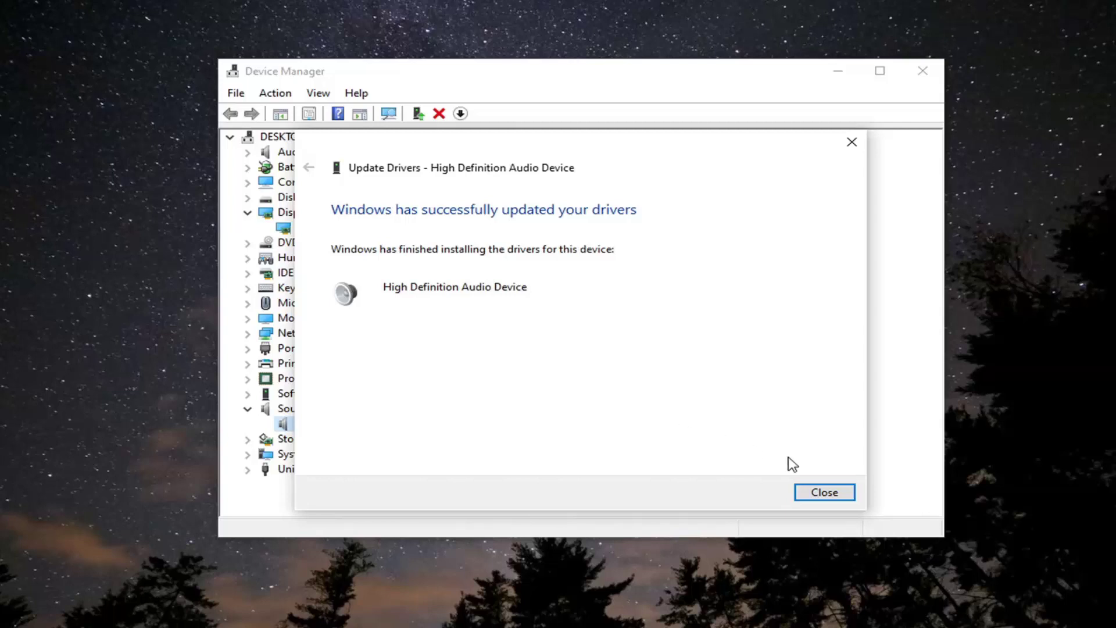
Collapse the sound category and reinstall the Intel(R) 82574L Gigabit Network Connection driver from the compatible list.
click(815, 495)
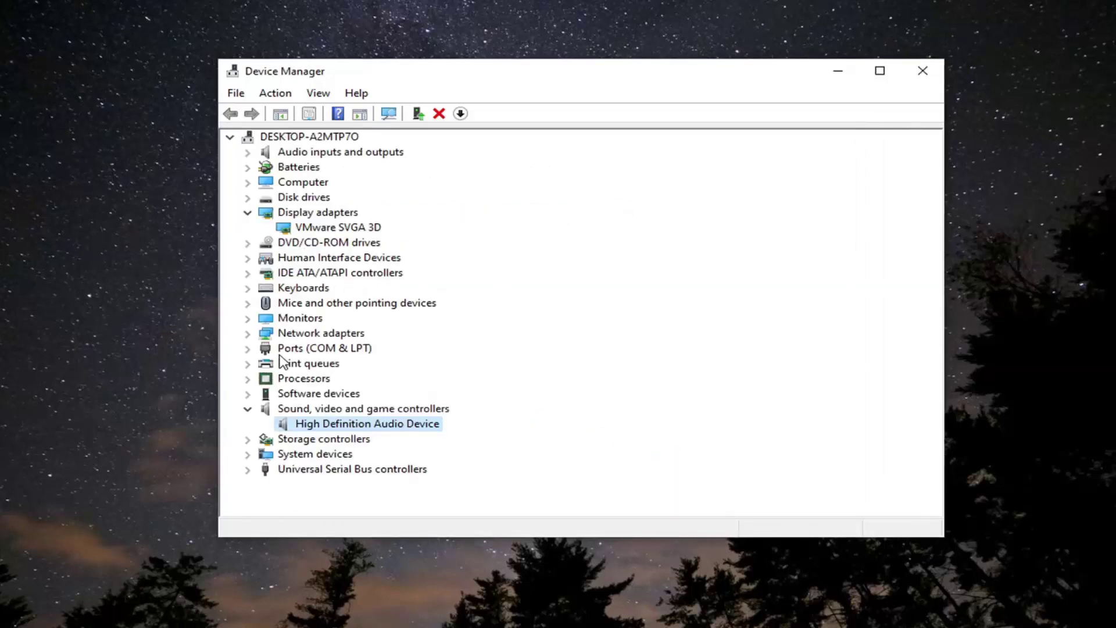
click(248, 409)
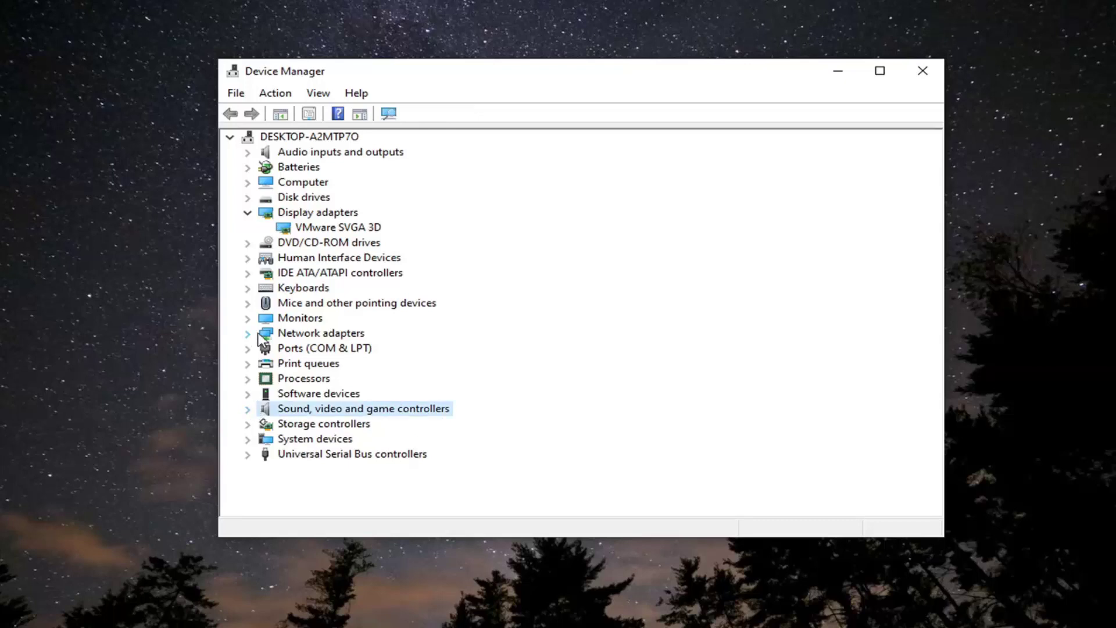
double_click(314, 336)
right_click(321, 351)
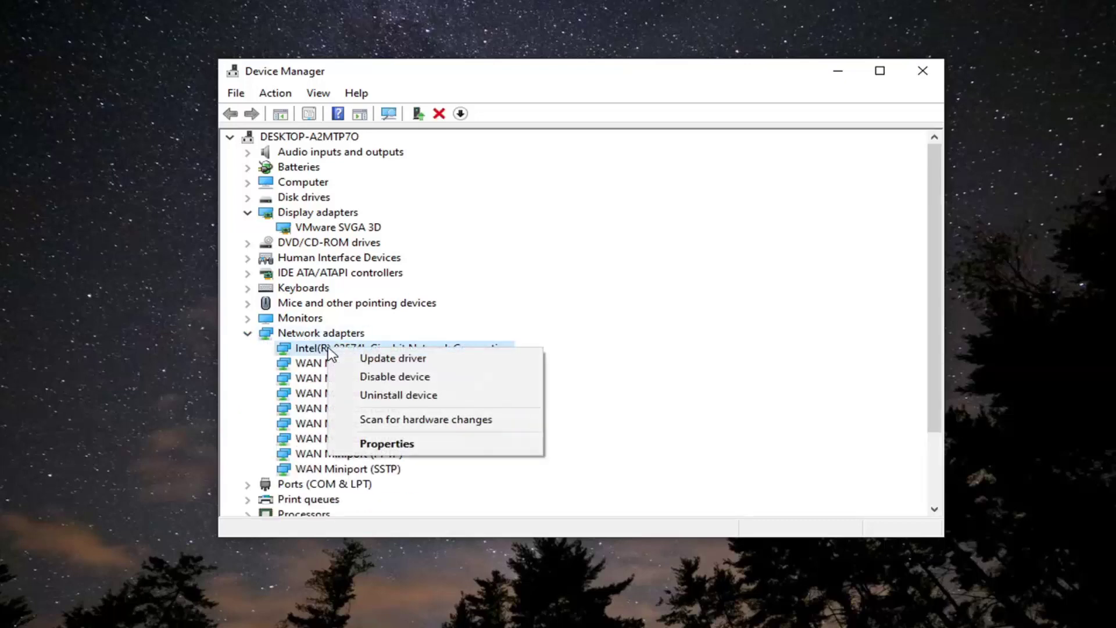
click(351, 374)
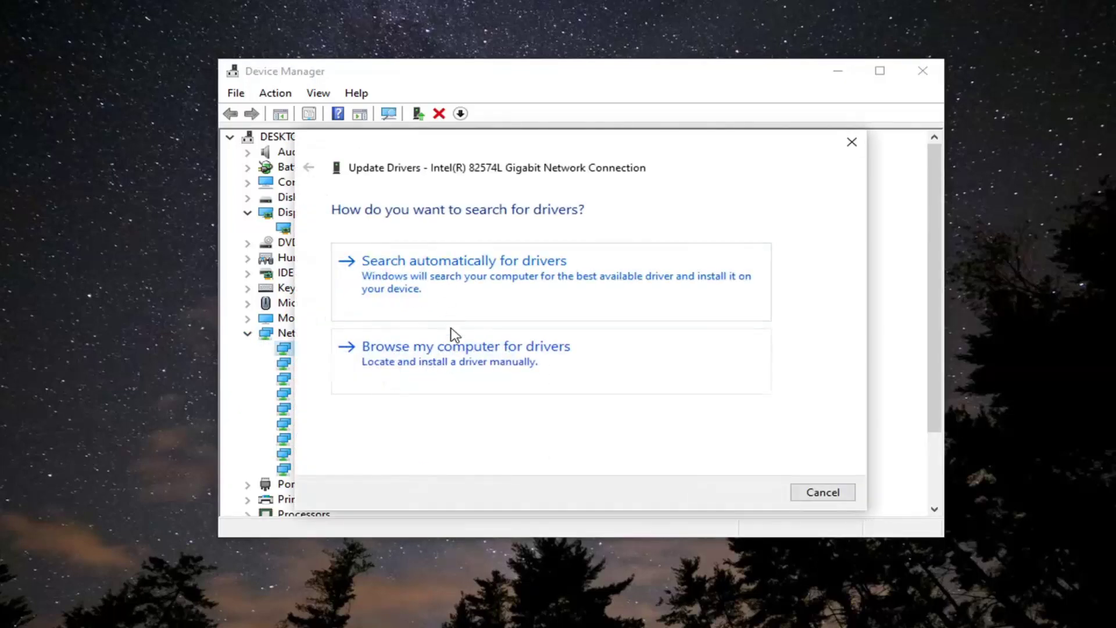
click(451, 348)
click(429, 404)
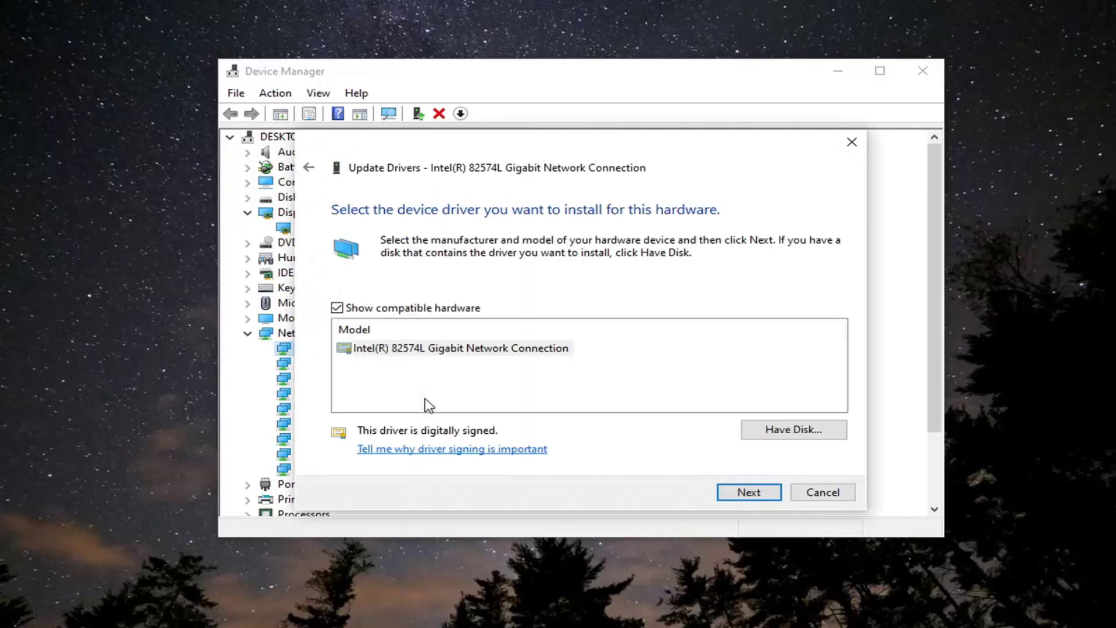
click(751, 494)
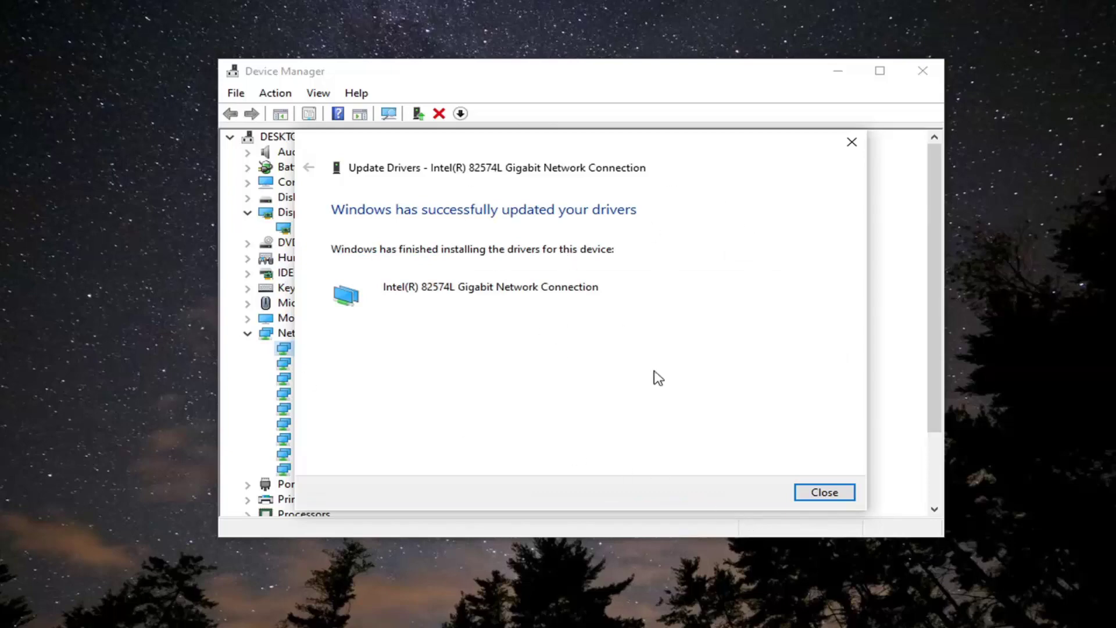
Close the driver wizard and launch Command Prompt via 'cmd' as administrator, approving the UAC prompt.
click(829, 491)
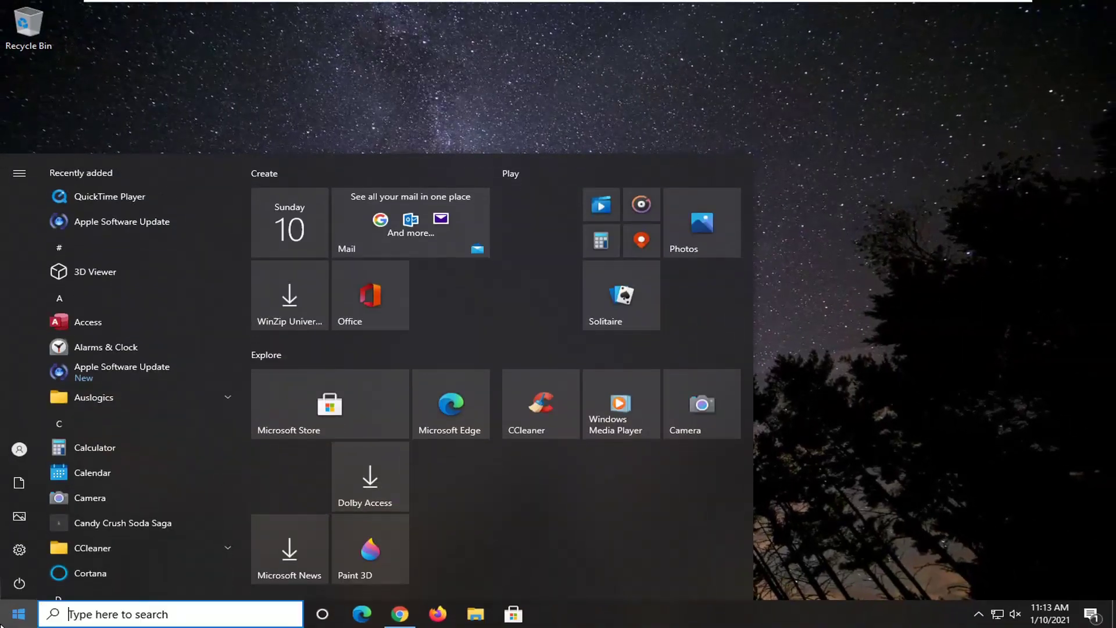
text(cmd)
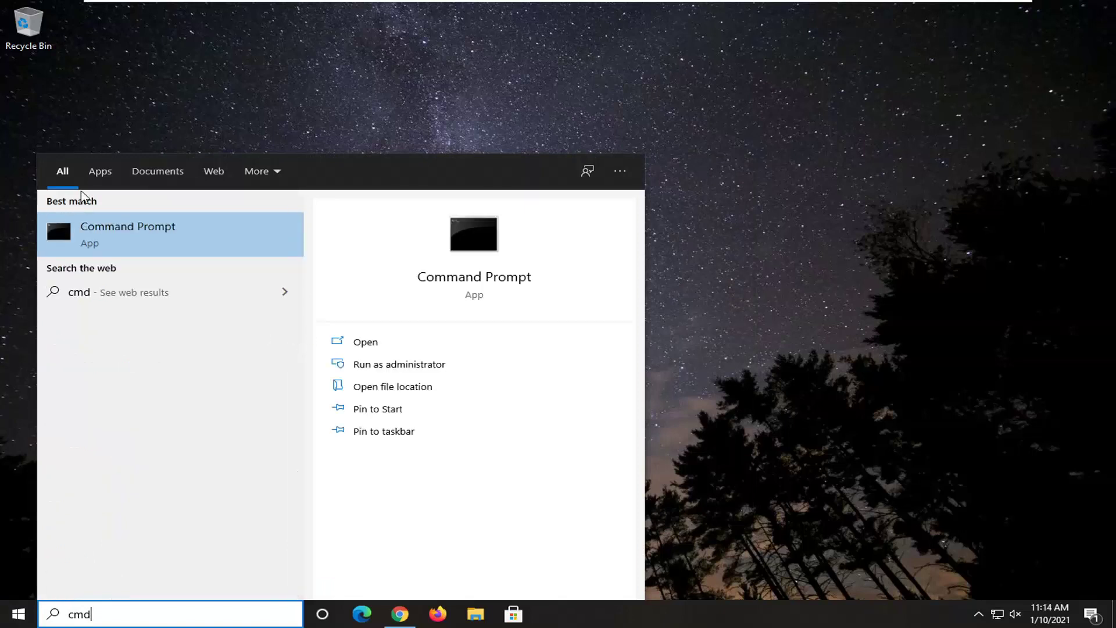
right_click(116, 241)
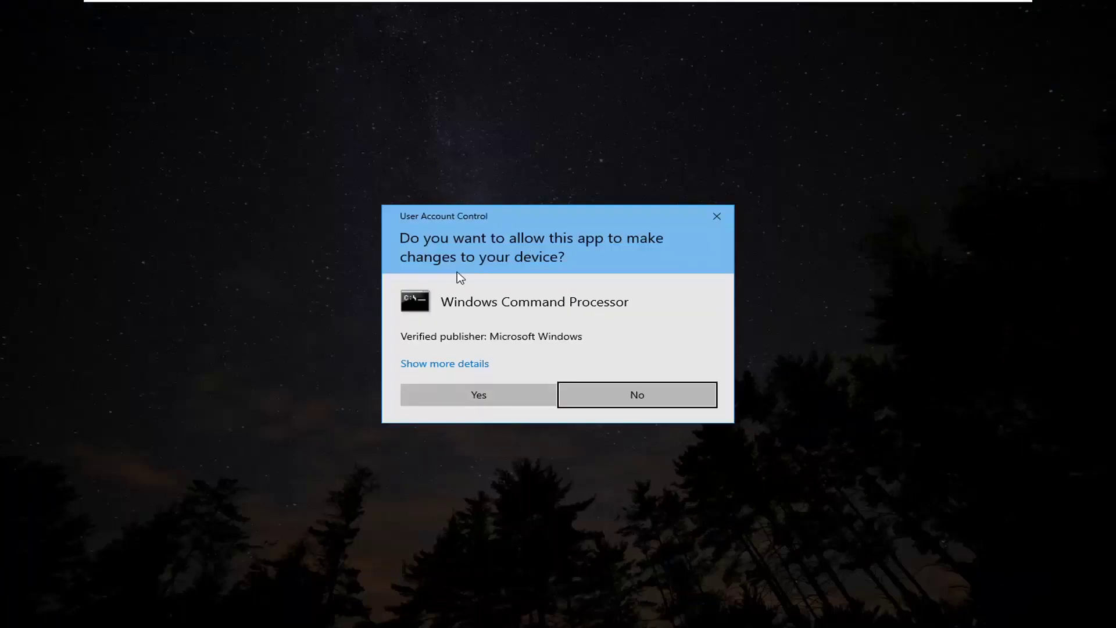
click(477, 394)
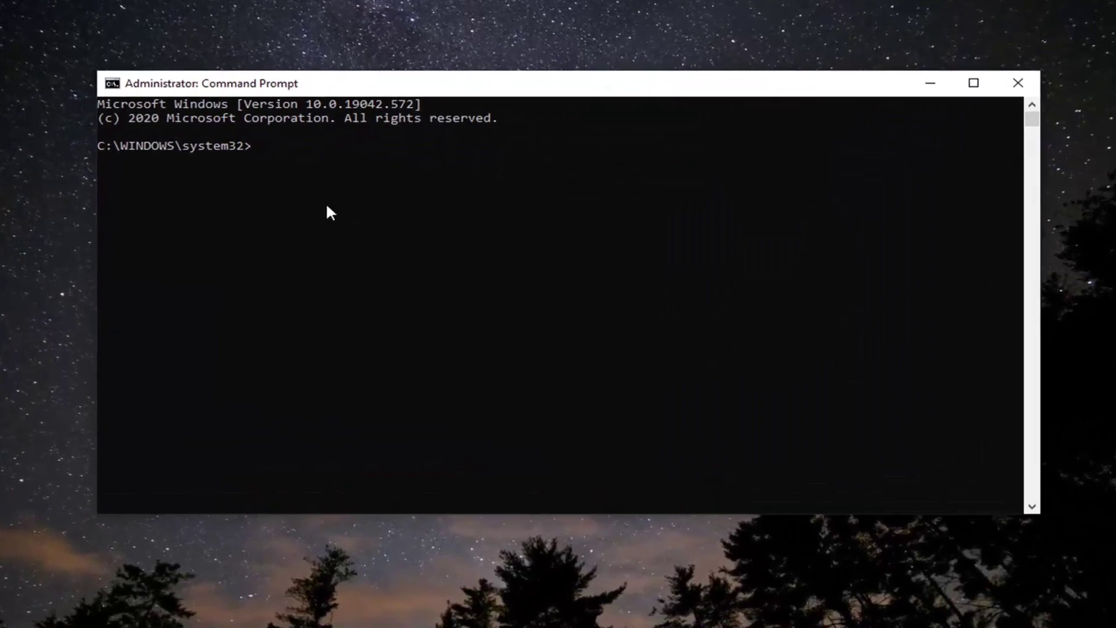
Run sfc /scannow at the administrator prompt.
text(sfc)
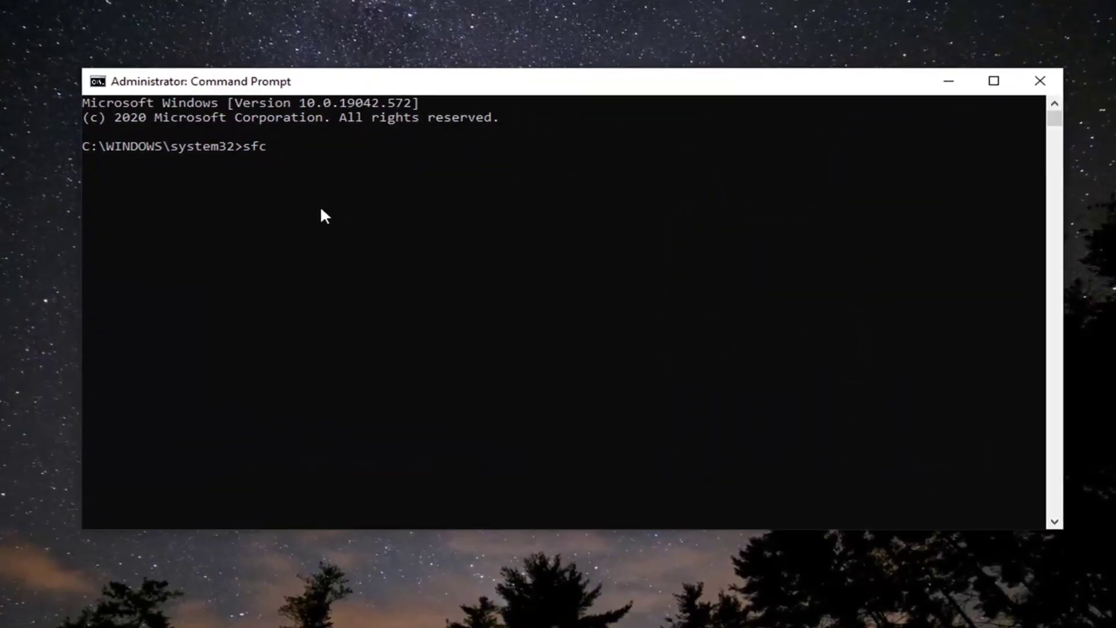
text( /scannow)
key(Return)
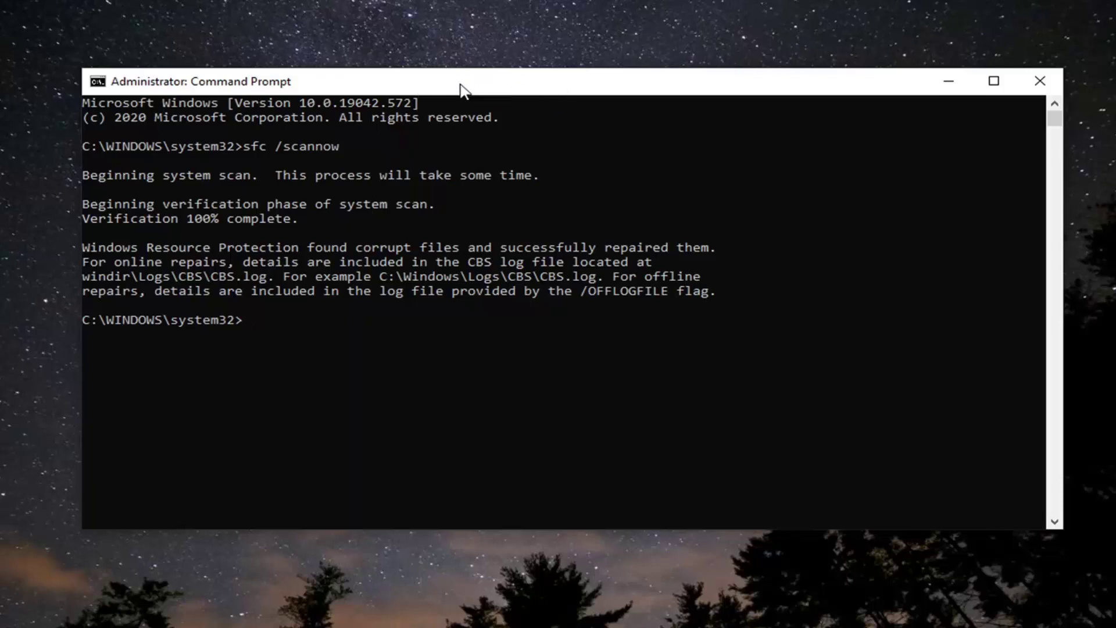
Paste and run Dism /Online /Cleanup-Image /ScanHealth using the title-bar Edit > Paste menu.
right_click(538, 77)
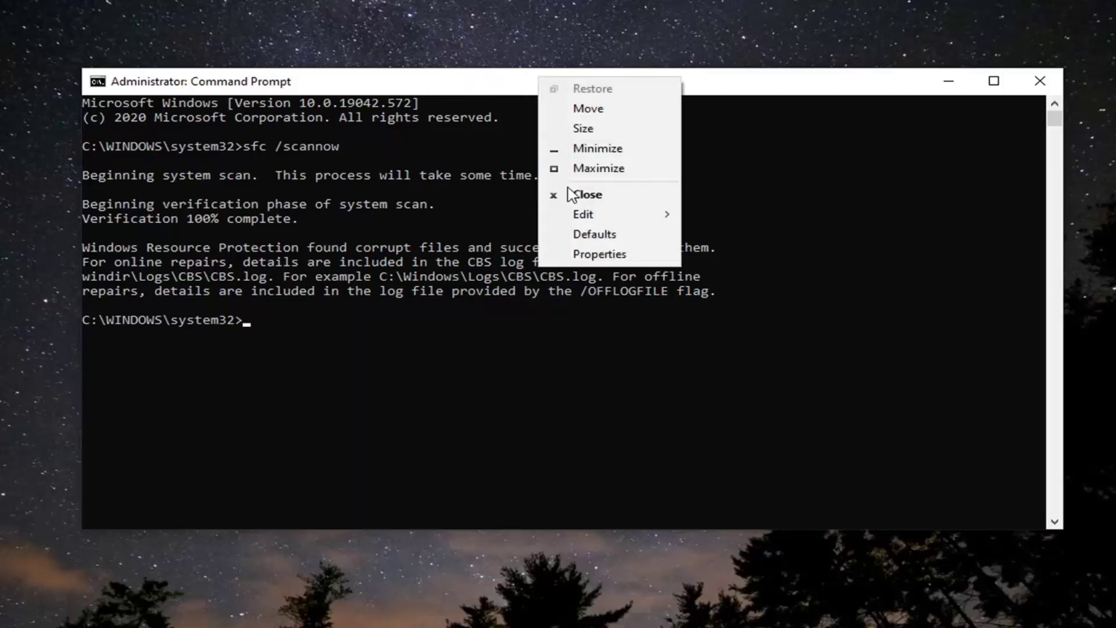
mouse_move(610, 215)
click(724, 254)
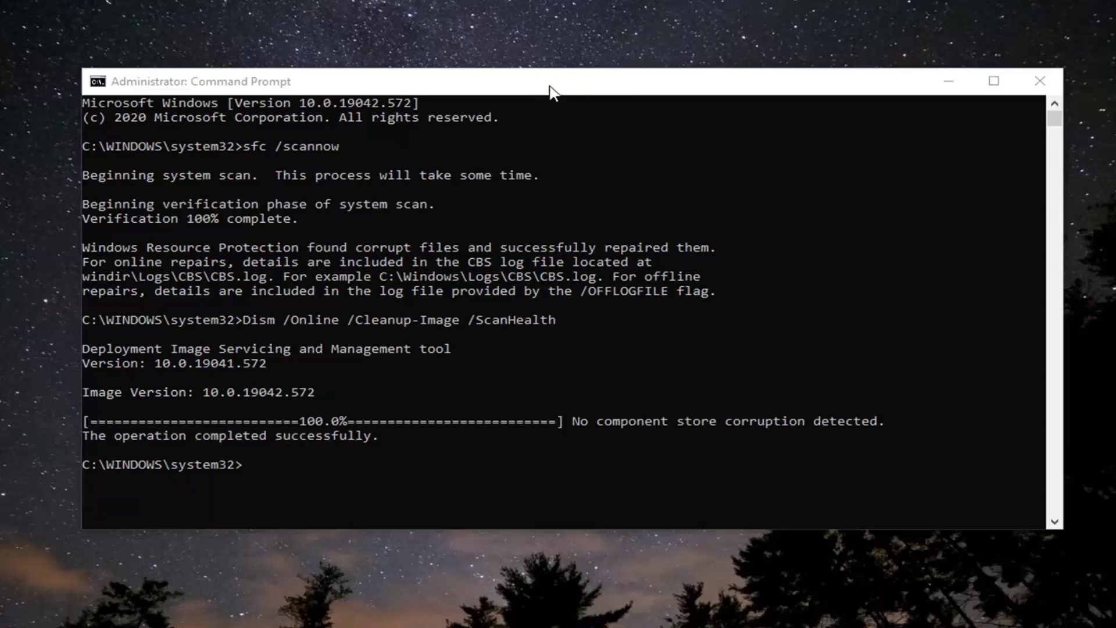
Paste the Dism /Online /Cleanup-Image /RestoreHealth. command with its trailing period, which fails with Error: 87.
right_click(672, 80)
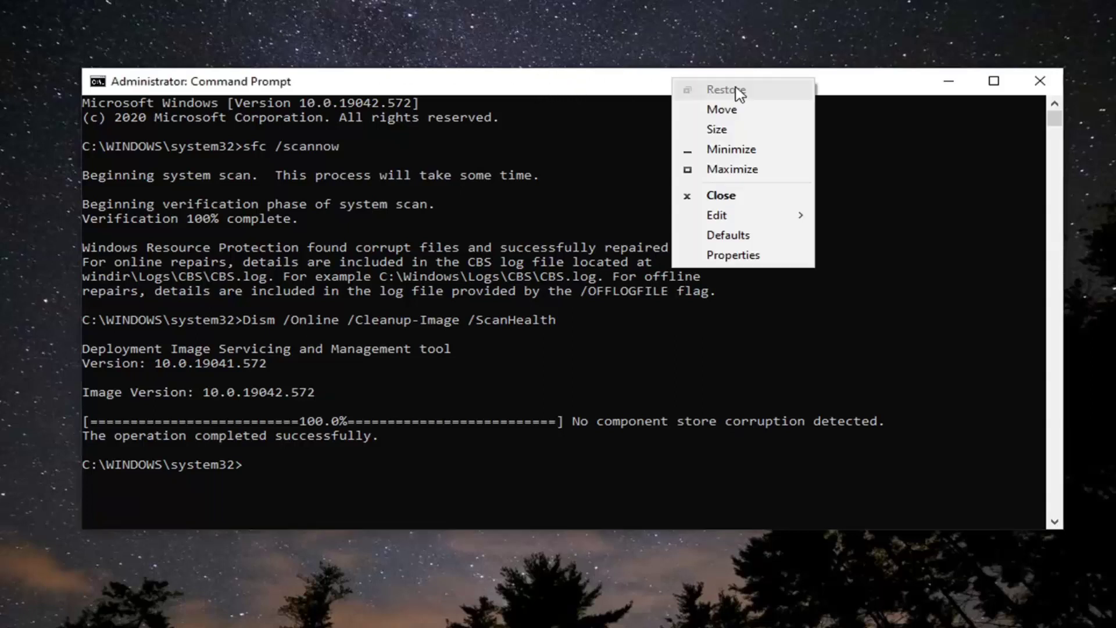
mouse_move(734, 215)
click(832, 259)
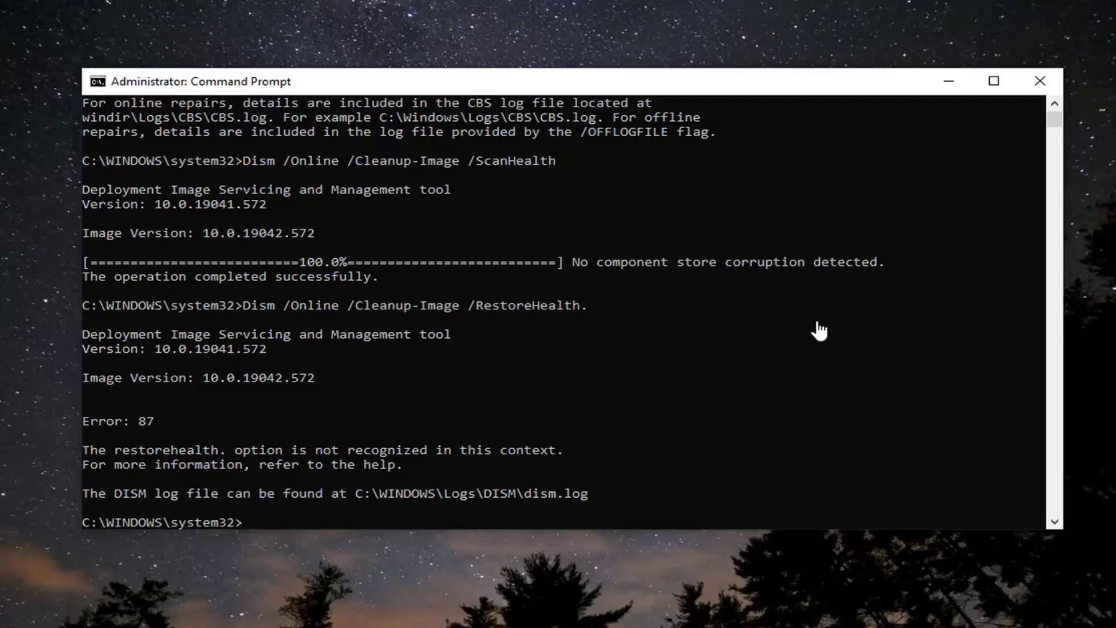
Paste and run Dism /Online /Cleanup-Image /RestoreHealth without the period, following its progress to 100%.
right_click(508, 92)
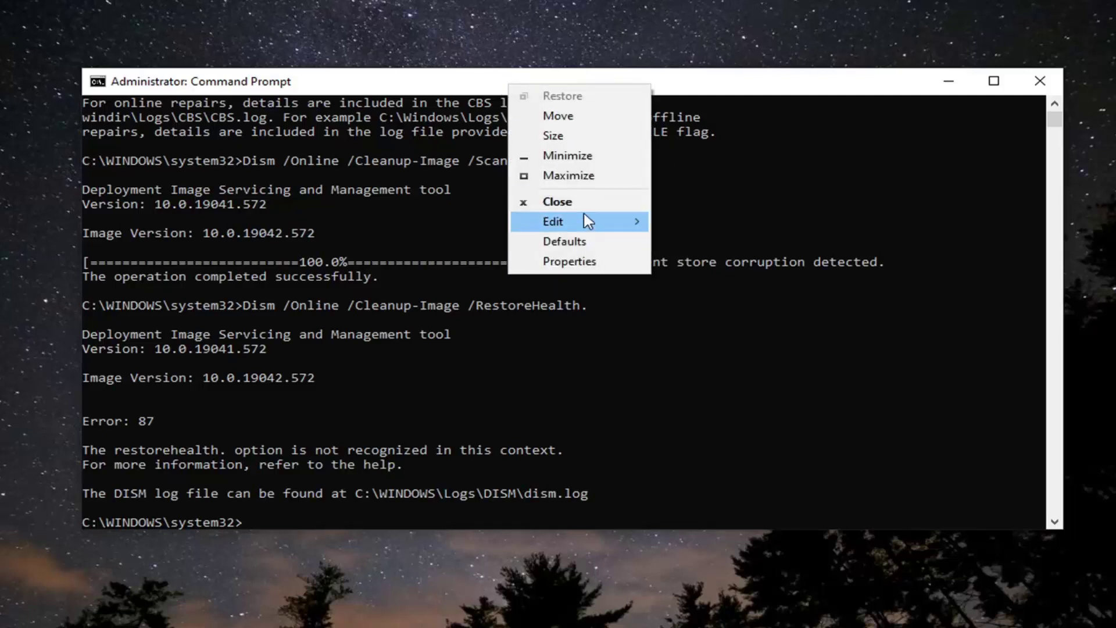
mouse_move(581, 218)
click(703, 267)
key(Return)
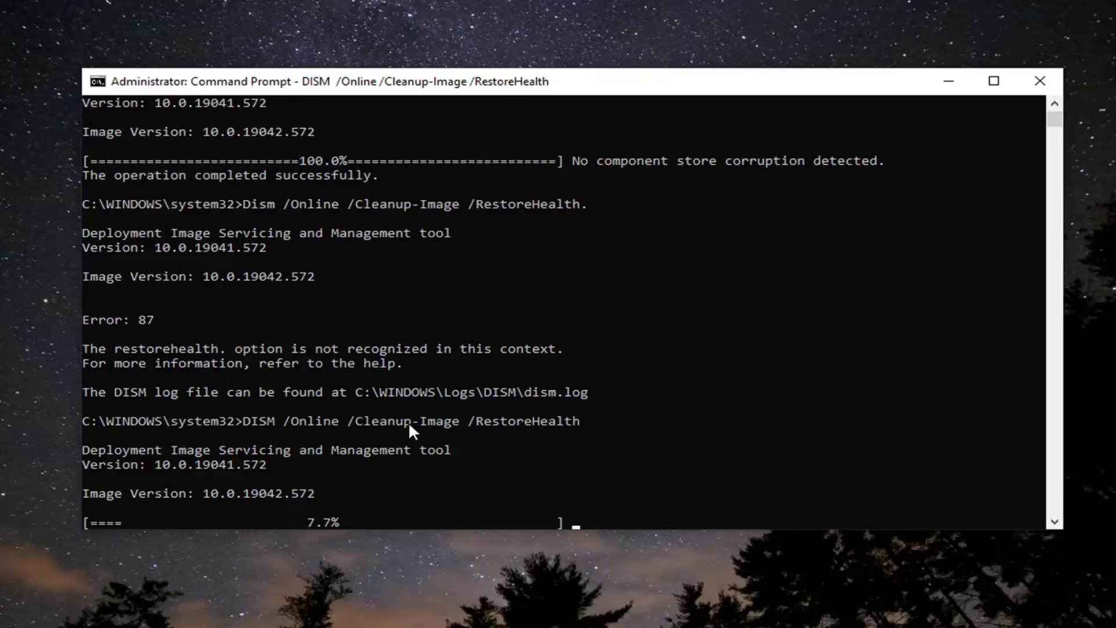
scroll(408, 427, down, 1)
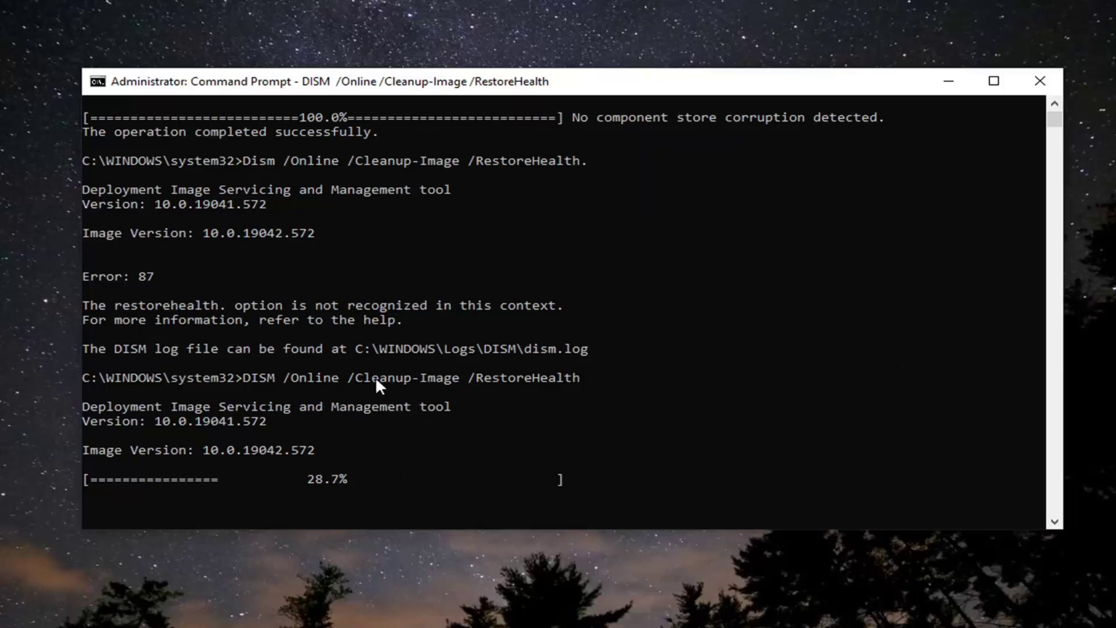
scroll(337, 366, down, 1)
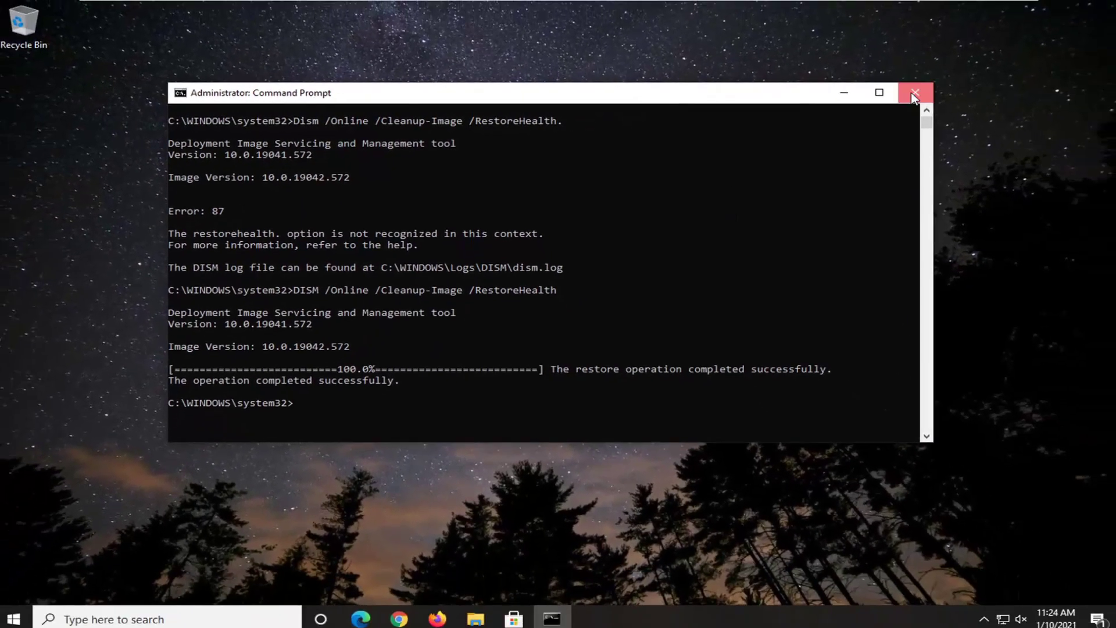
Close Command Prompt after the repair and restart the PC from the Start menu's Power options.
click(912, 95)
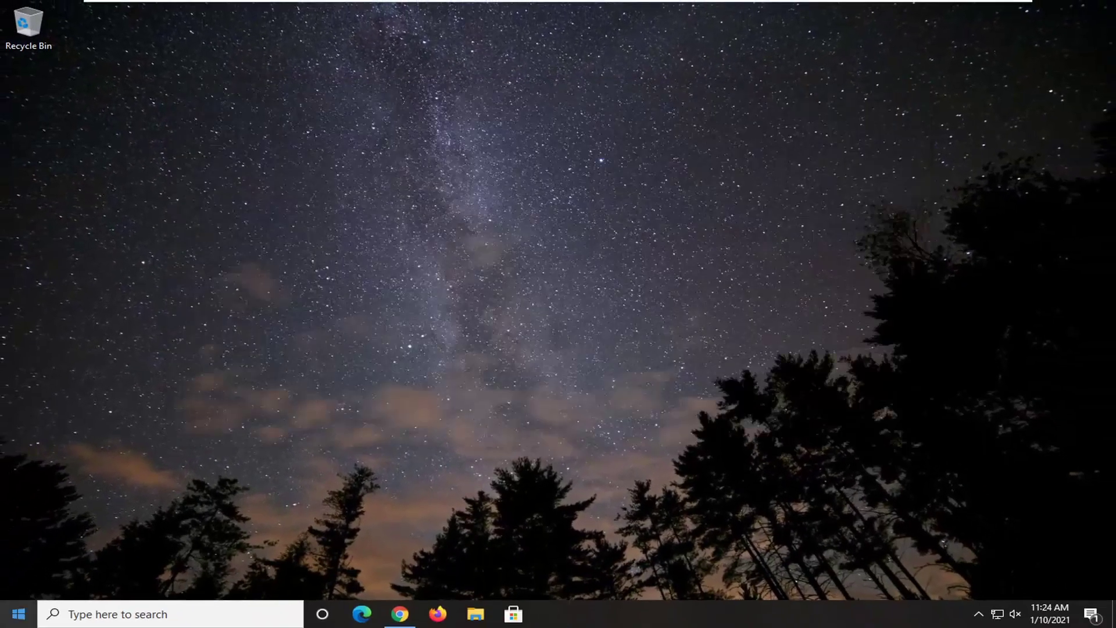
click(14, 618)
click(25, 584)
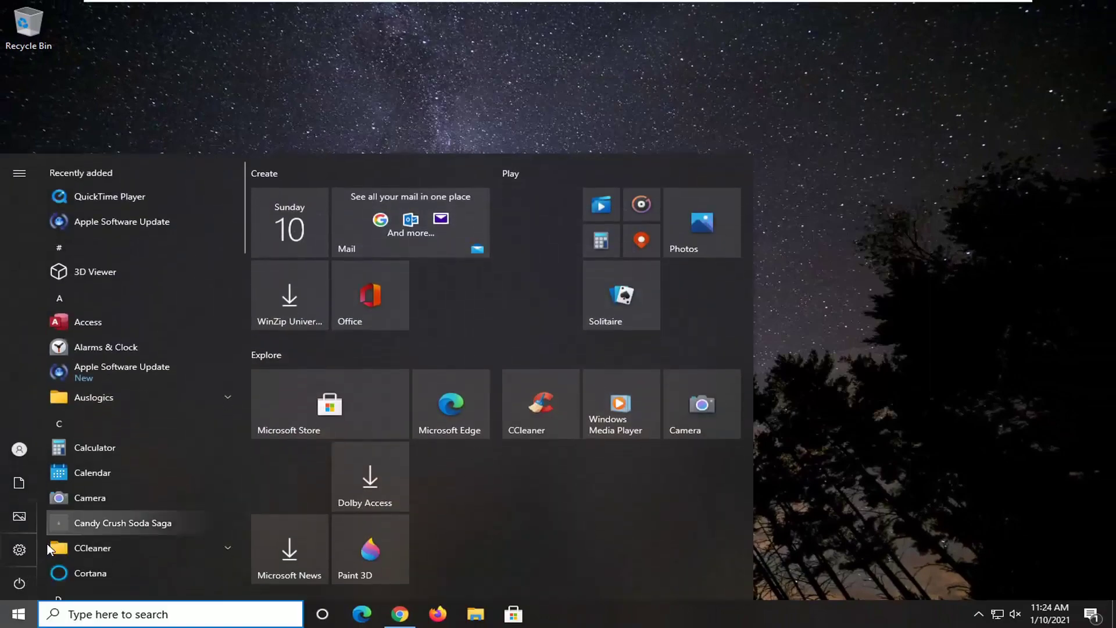
click(57, 551)
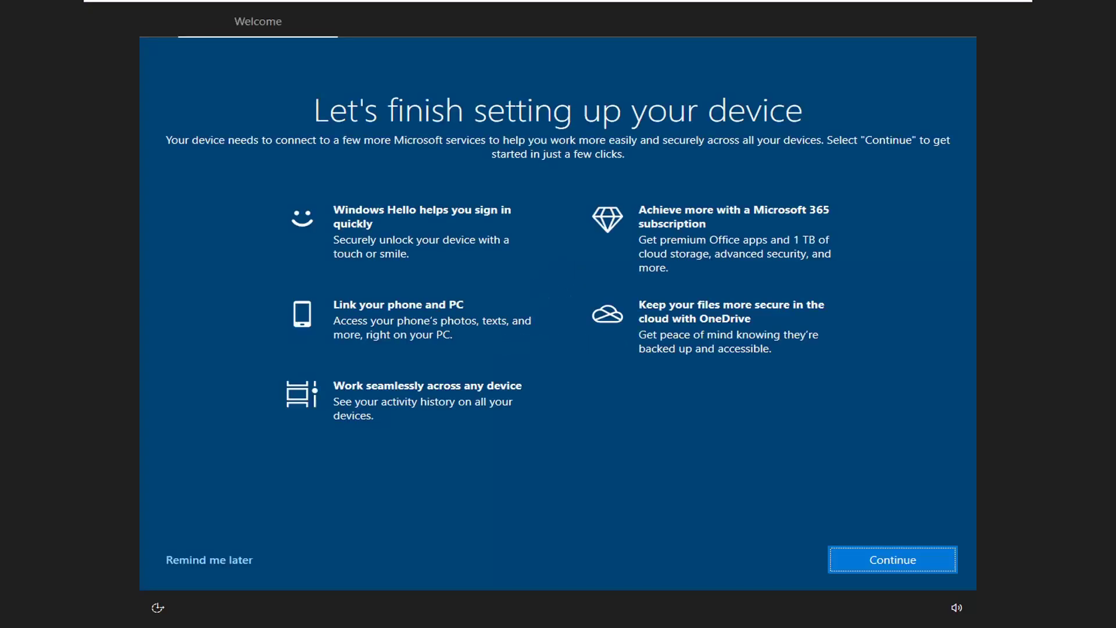
Choose 'Remind me later' on the Let's finish setting up your device screen.
click(208, 558)
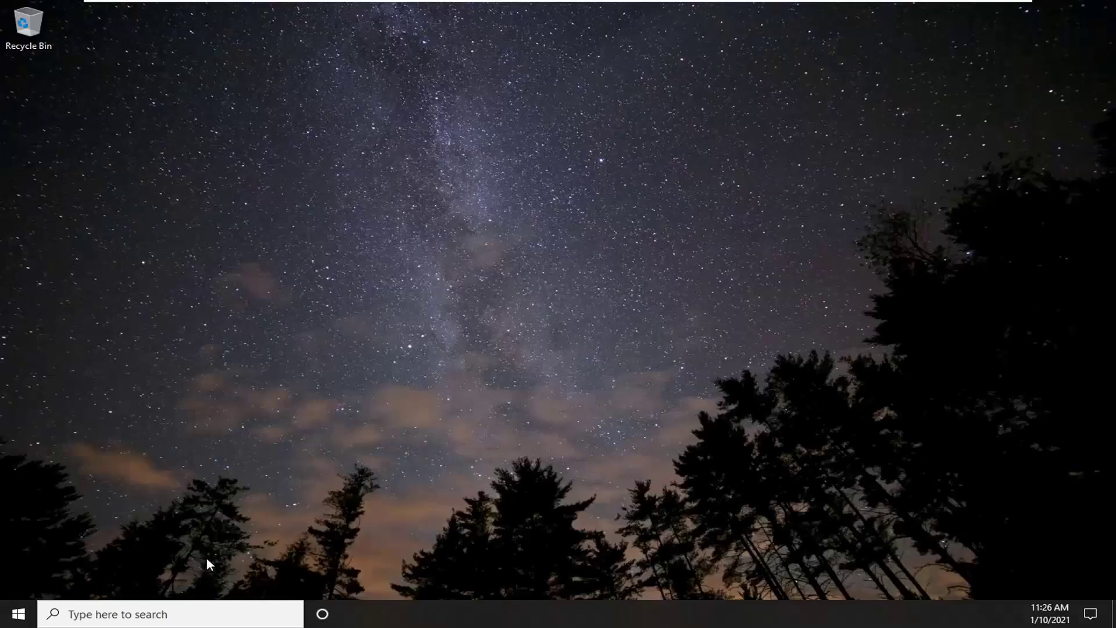